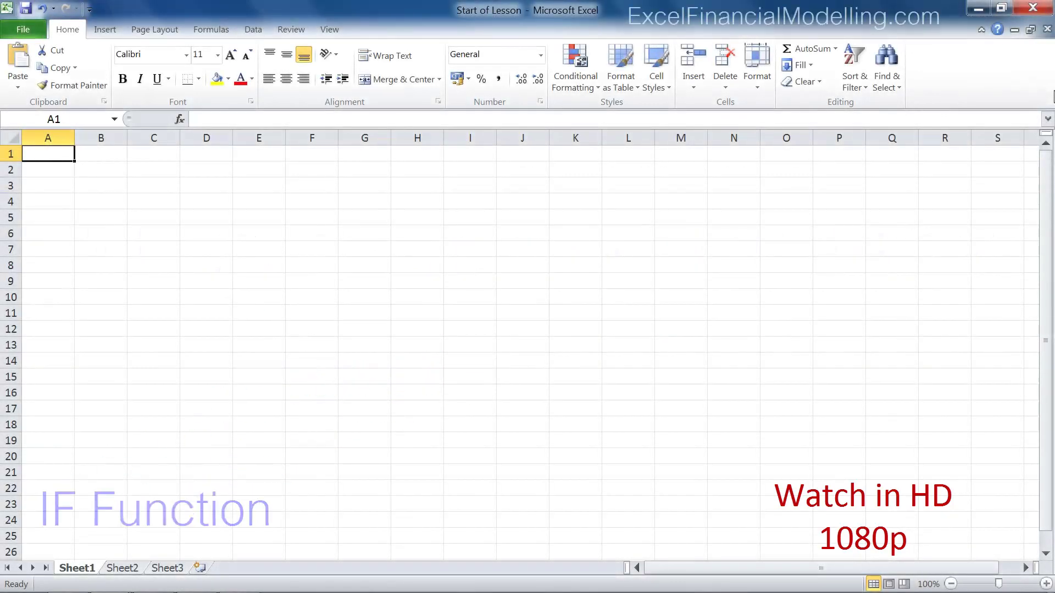
- Enter =IF(TRUE,"Second Argument","Third Argument") in A1 so it shows Second Argument
type("=")
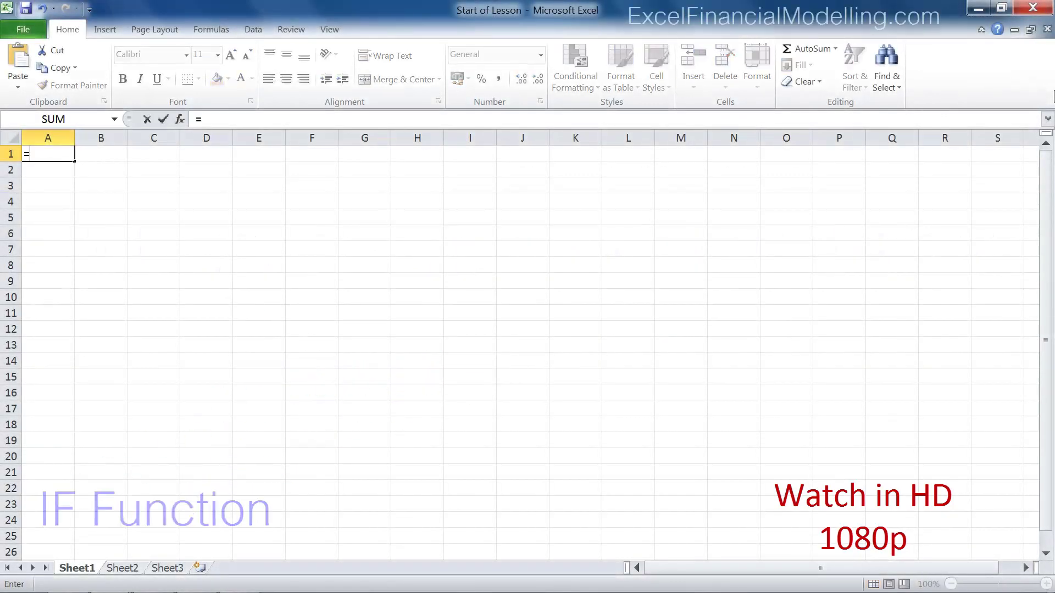
type("IF(TRU")
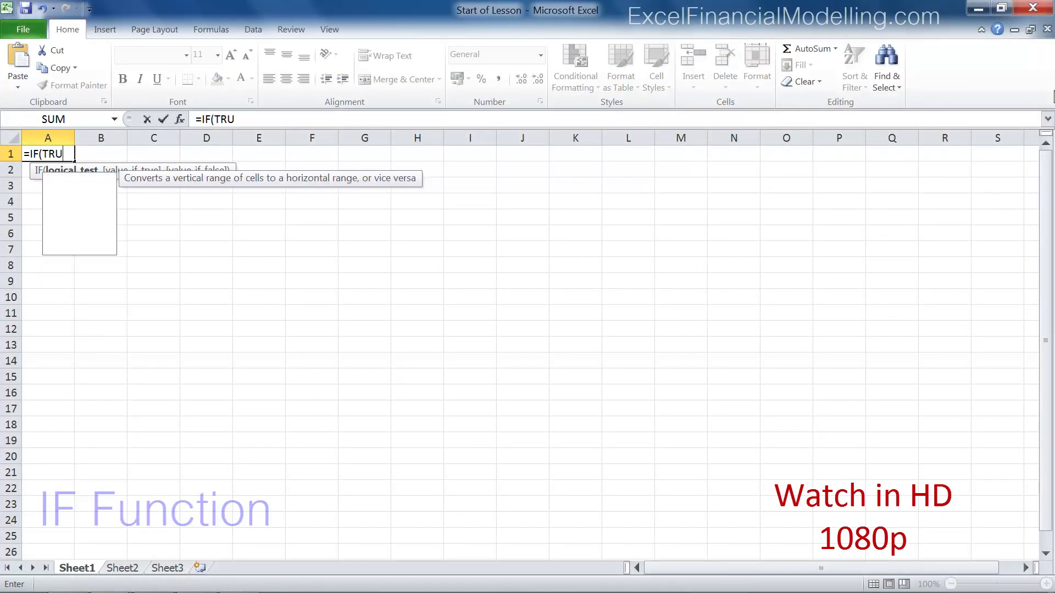
type("E,\"Sec")
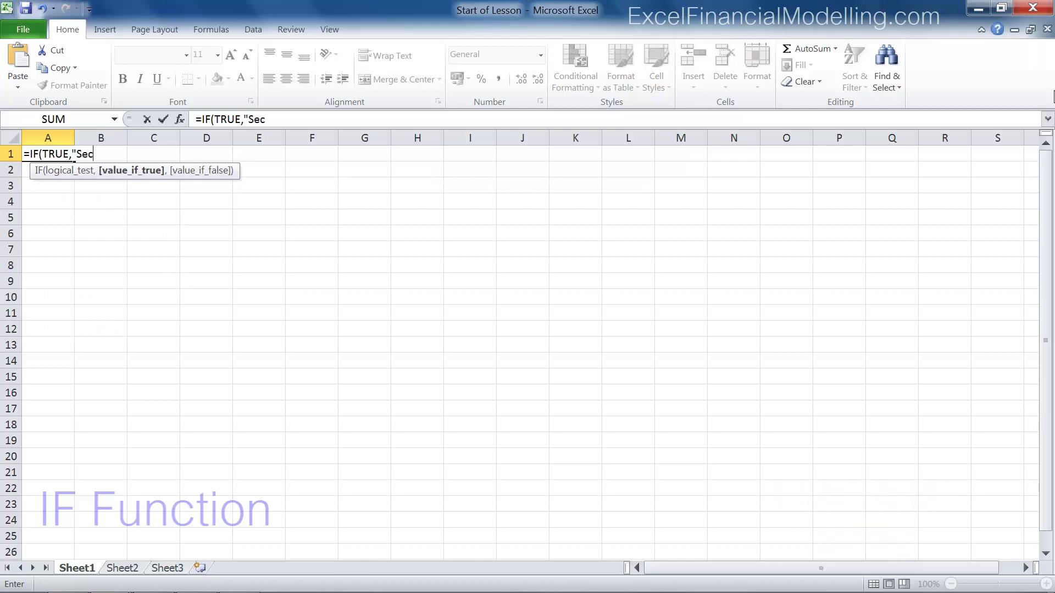
type("ond Argument\",\"Thi")
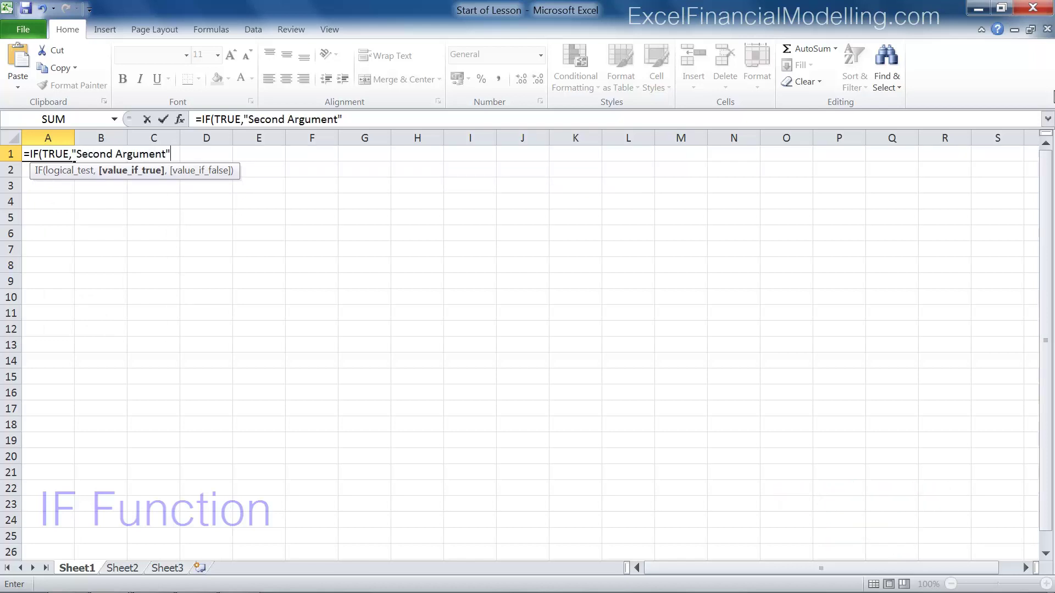
type("rd Argument")
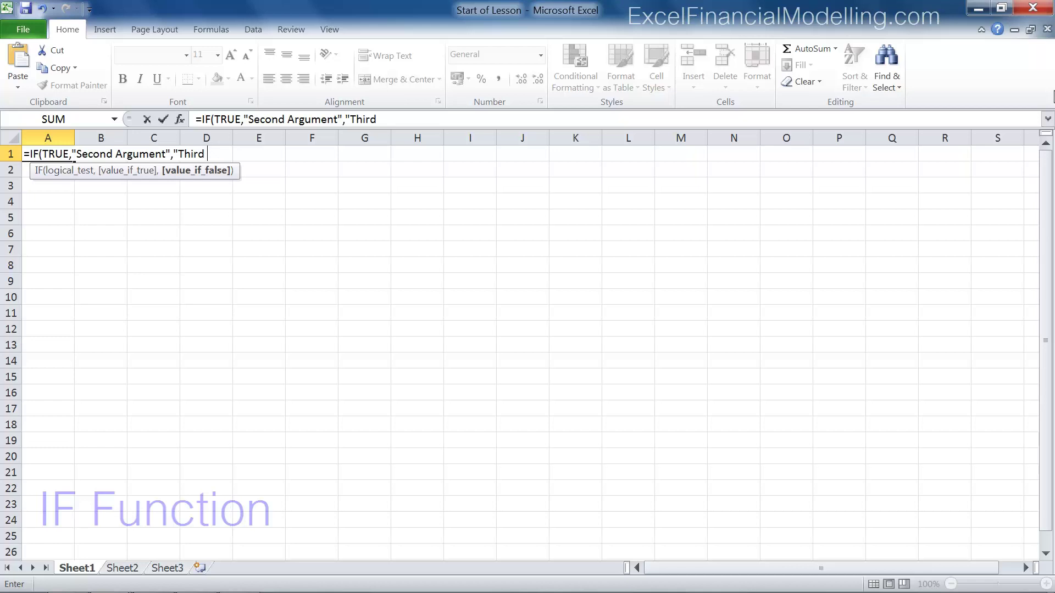
type("\")")
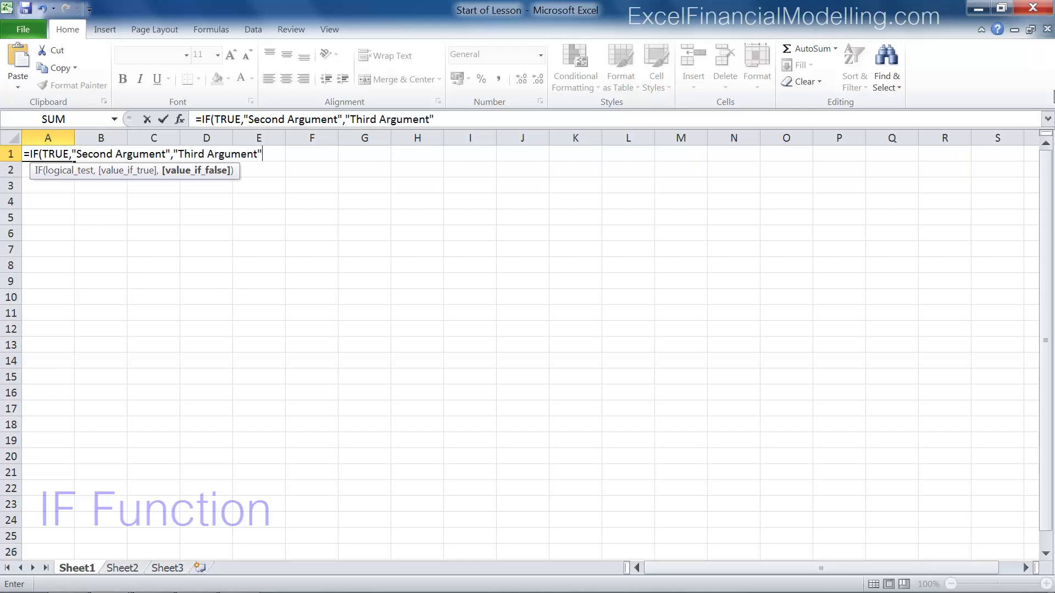
key("Return")
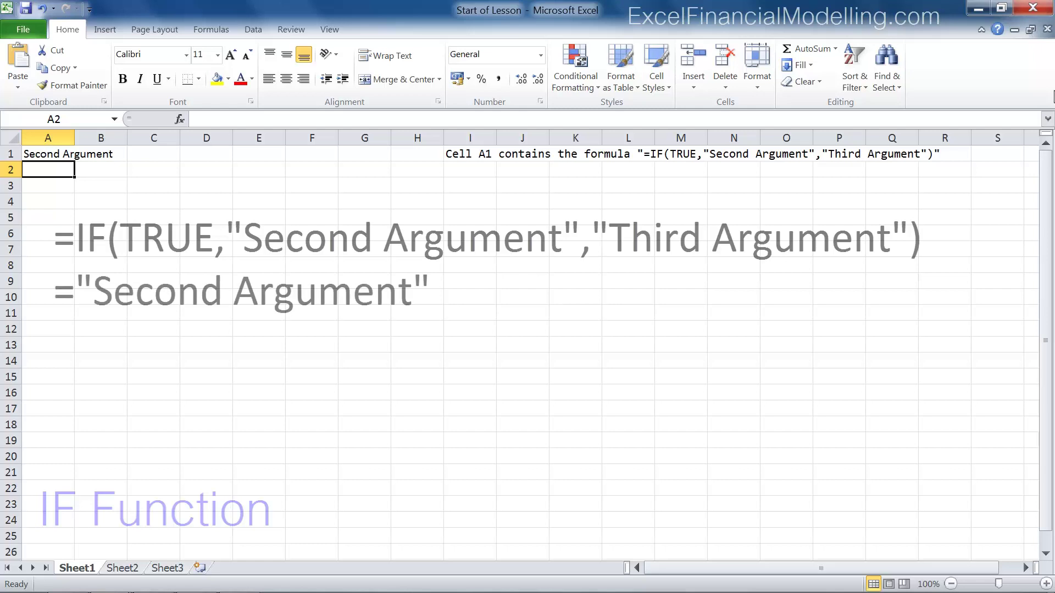
- Enter =IF(TRUE,"Second Argument",#REF!) in A2 so it still shows Second Argument
type("=")
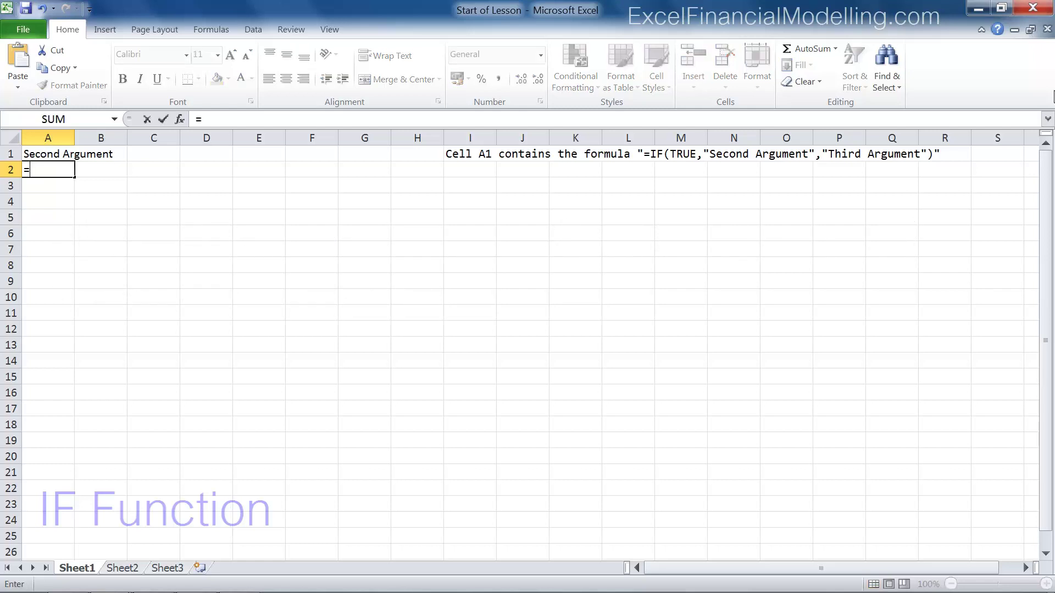
type("IF(TRUE")
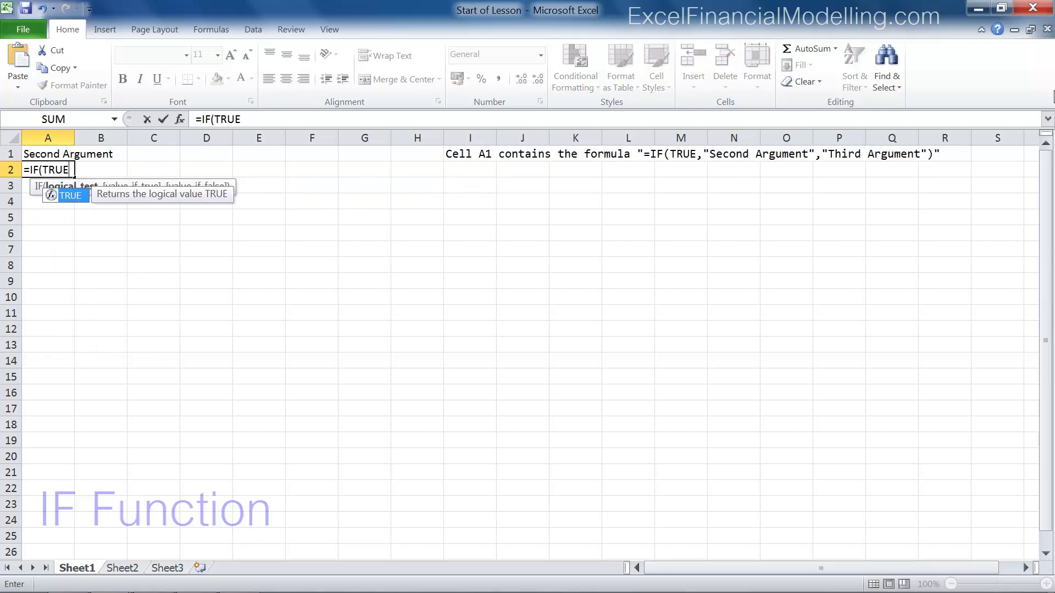
type(",\"Second")
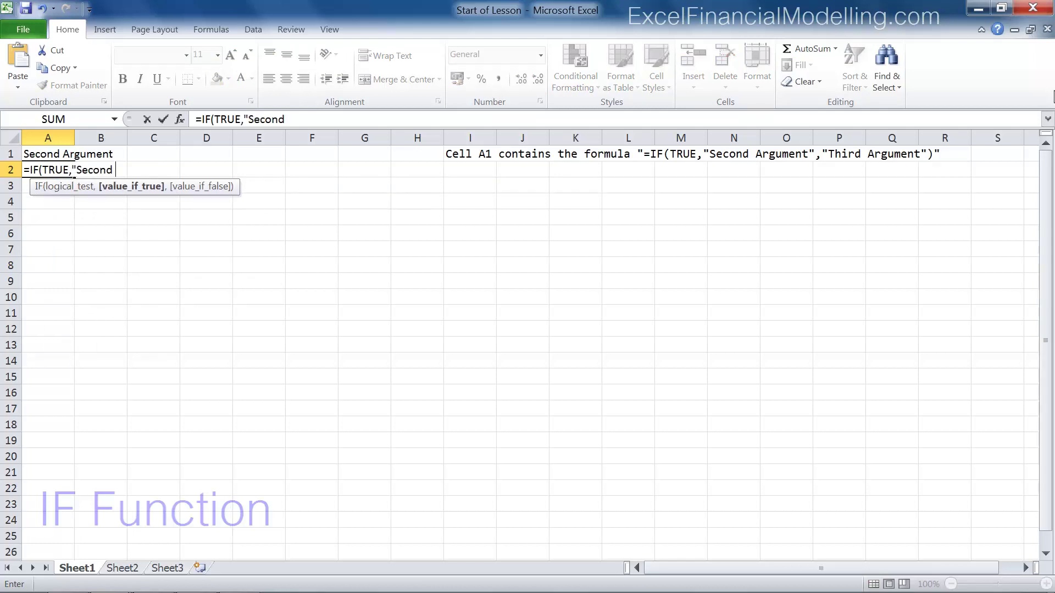
type(" Argument\",#REF")
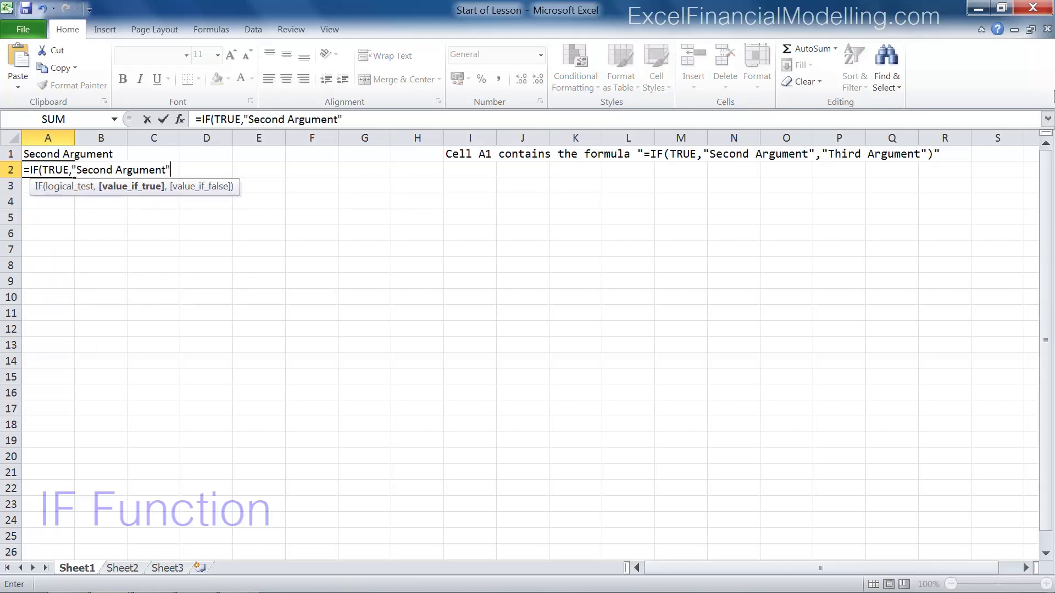
type("!")
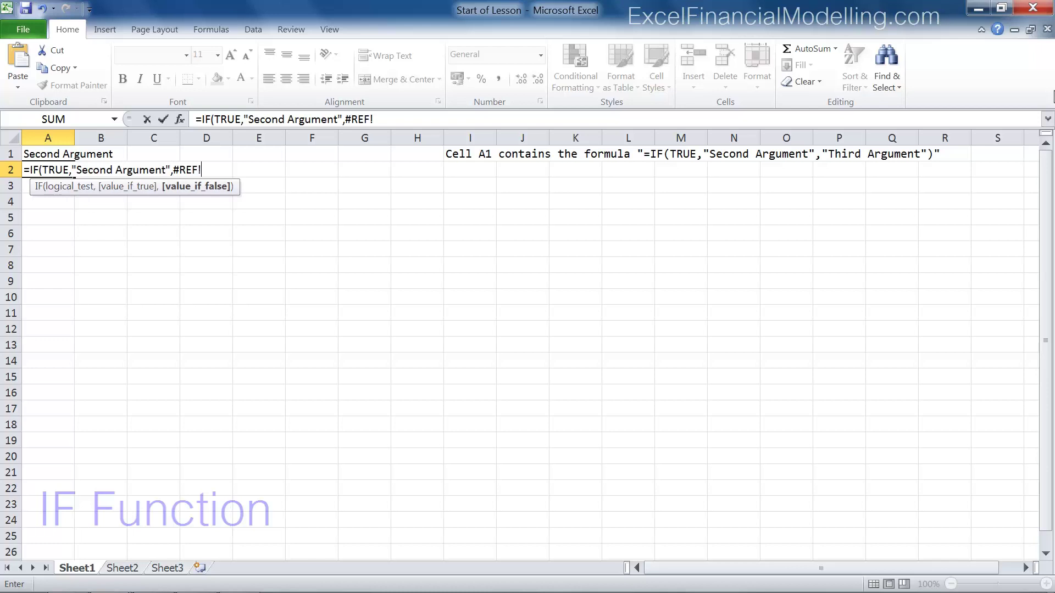
type(")")
key("Return")
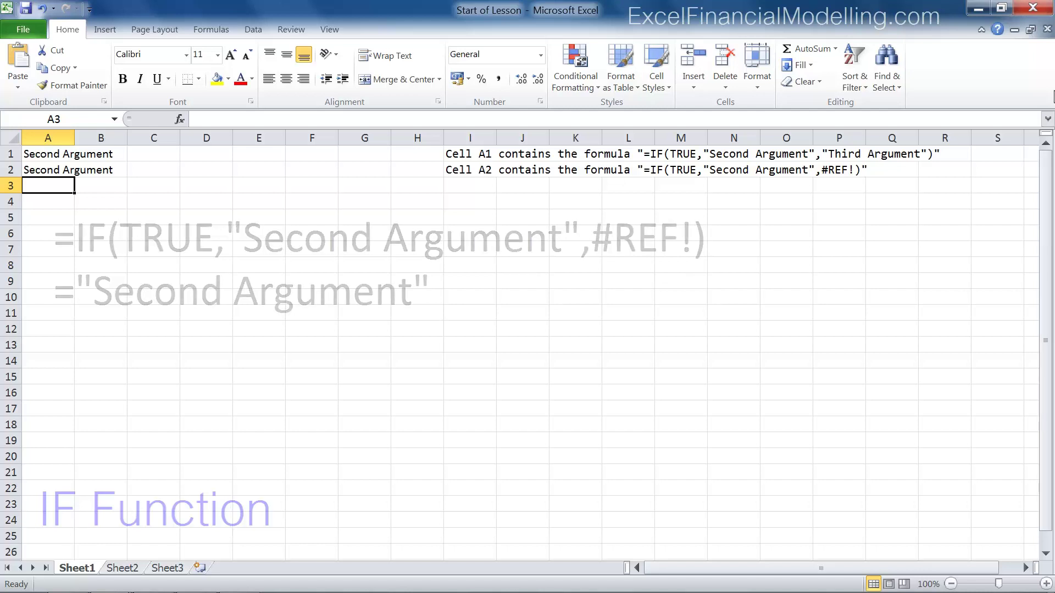
- Enter =IF(FALSE,"Second Argument","Third Argument") in A3 so it shows Third Argument
type("=IF(")
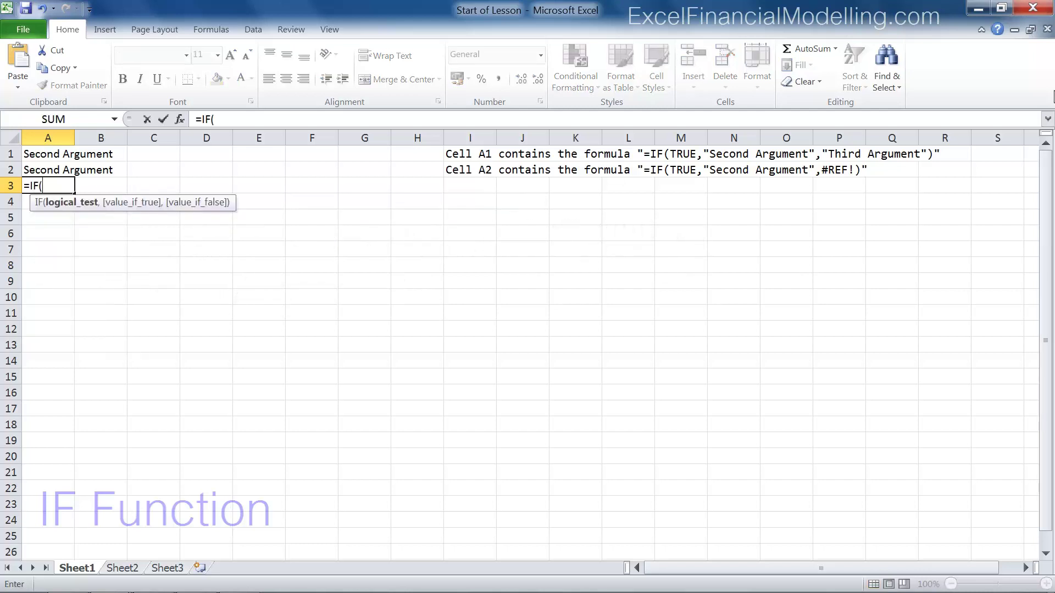
type("FALSE,\"Second A")
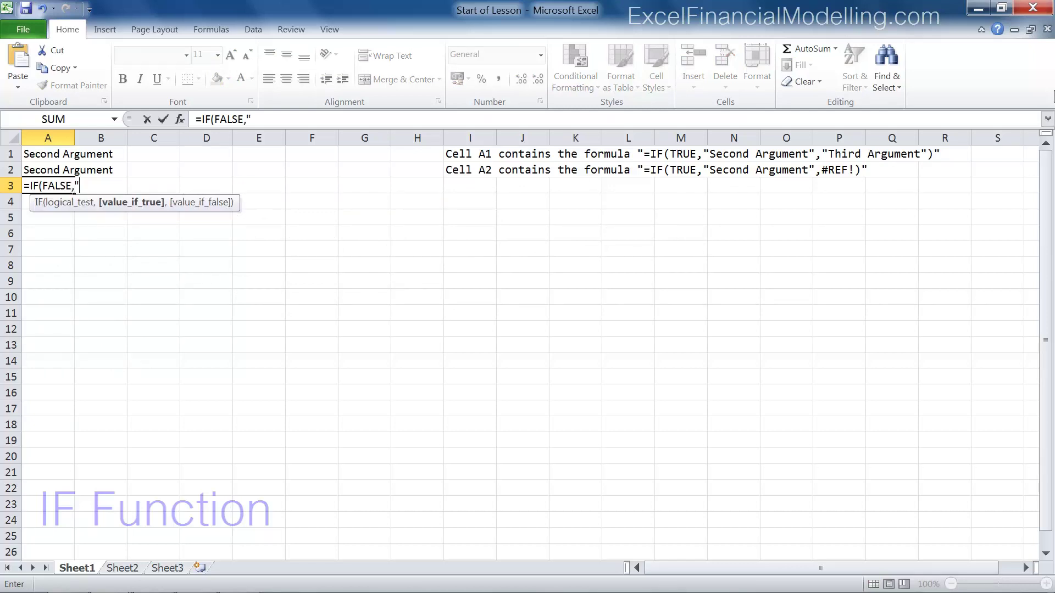
type("rgu")
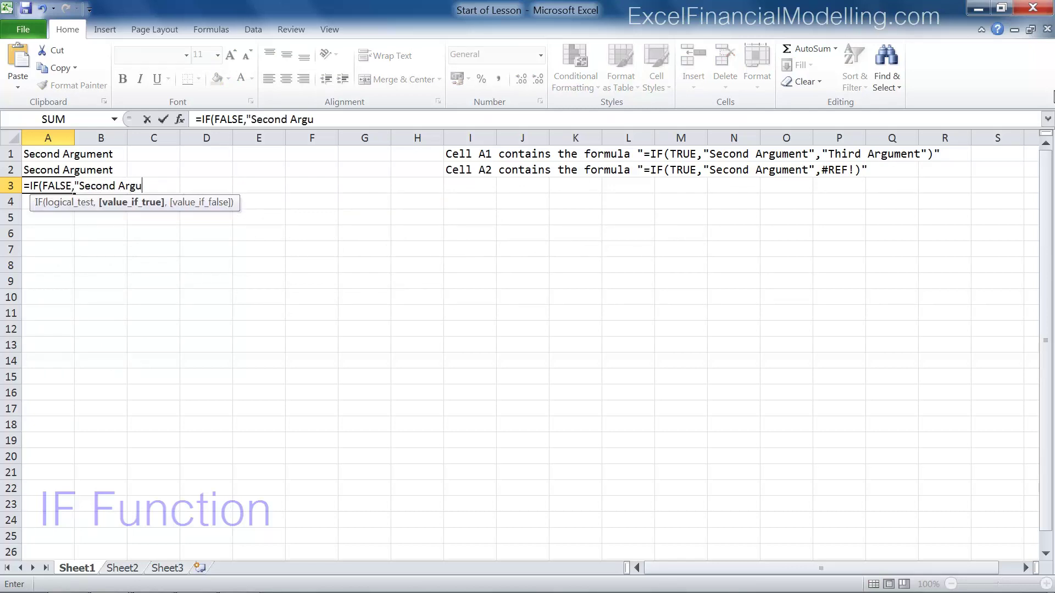
type("ment\",\"Third A")
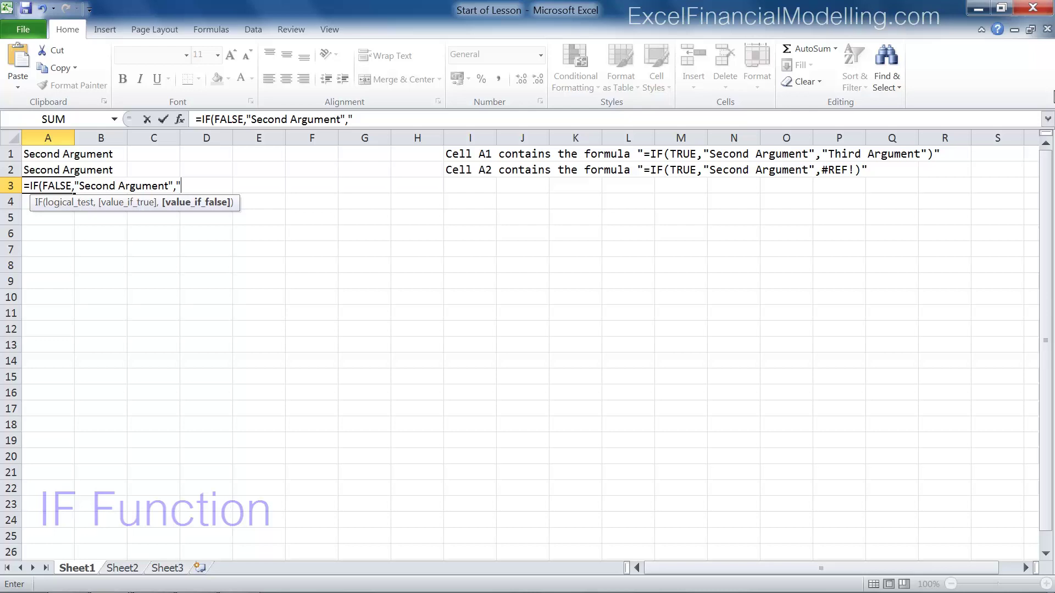
type("rgument\")")
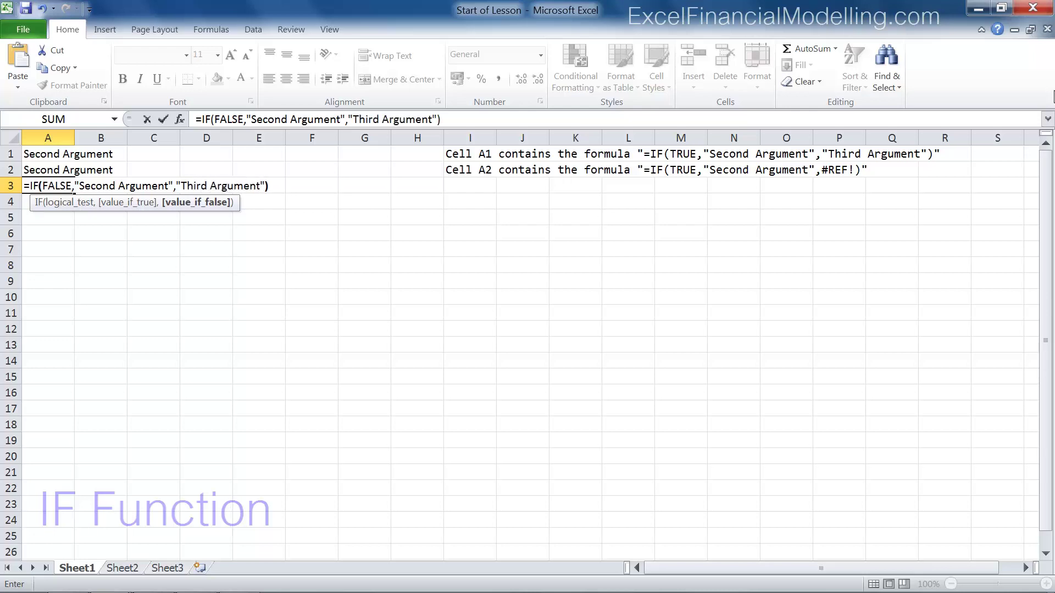
key("Return")
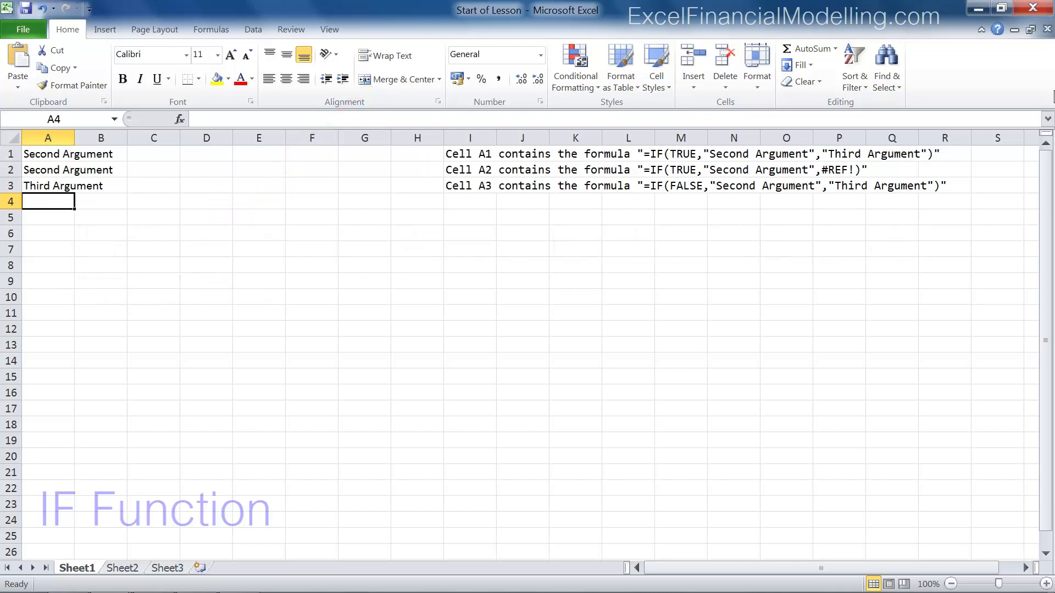
- Add a Season label in A5 with the value Winter in F5
key("Down")
type("Season")
key("Right")
key("Right")
key("Right")
key("Right")
key("Right")
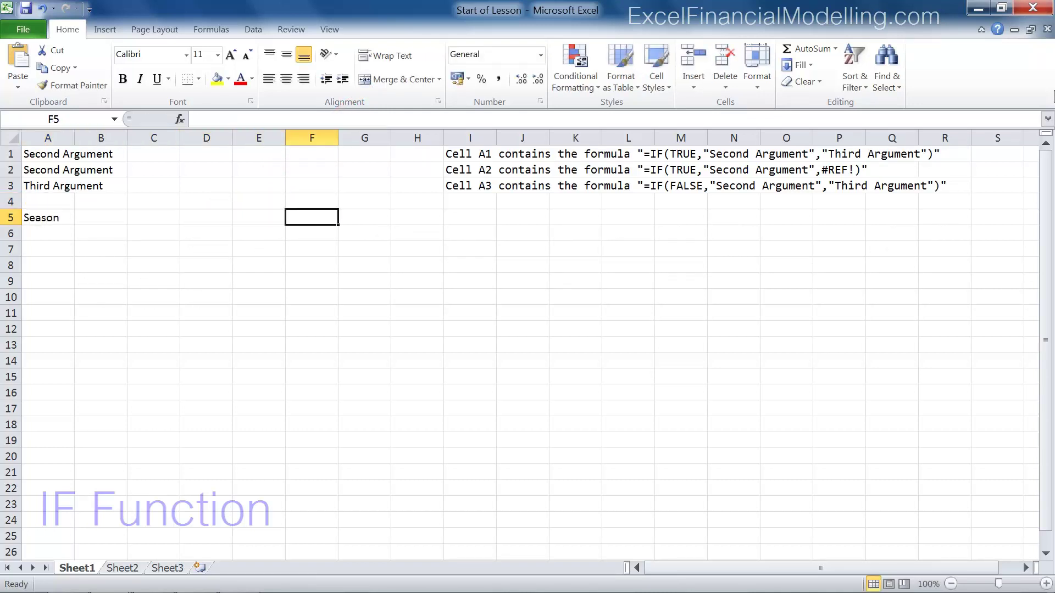
type("Winter")
- Label A6 Cooking Style and enter =IF(F5="Summer","Barbecue","Roast") in F6
left_click(48, 233)
type("Cooking Style")
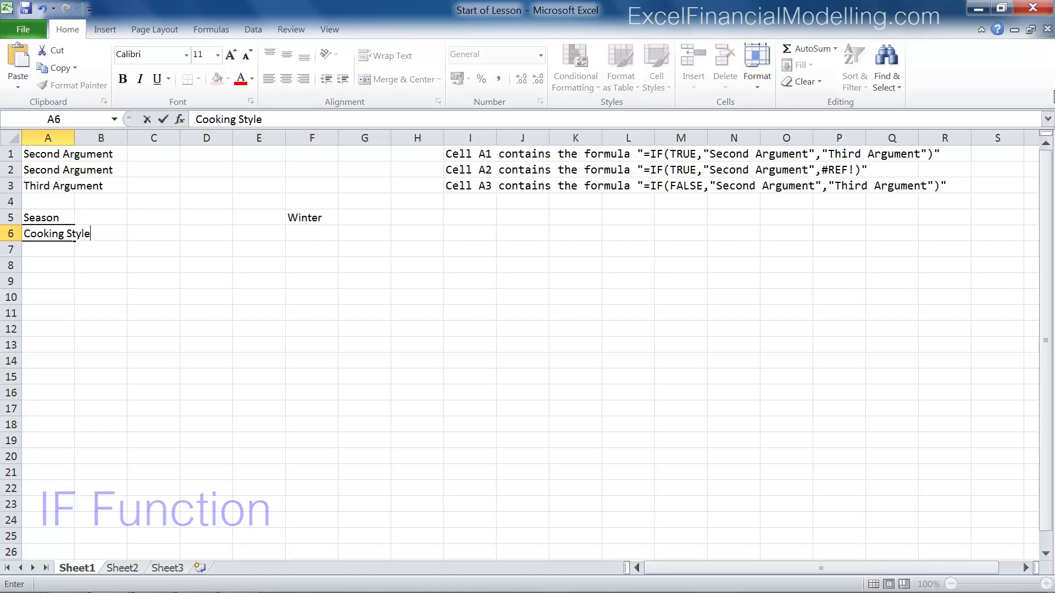
key("Right")
key("Right")
key("Right")
key("Right")
key("Right")
type("=")
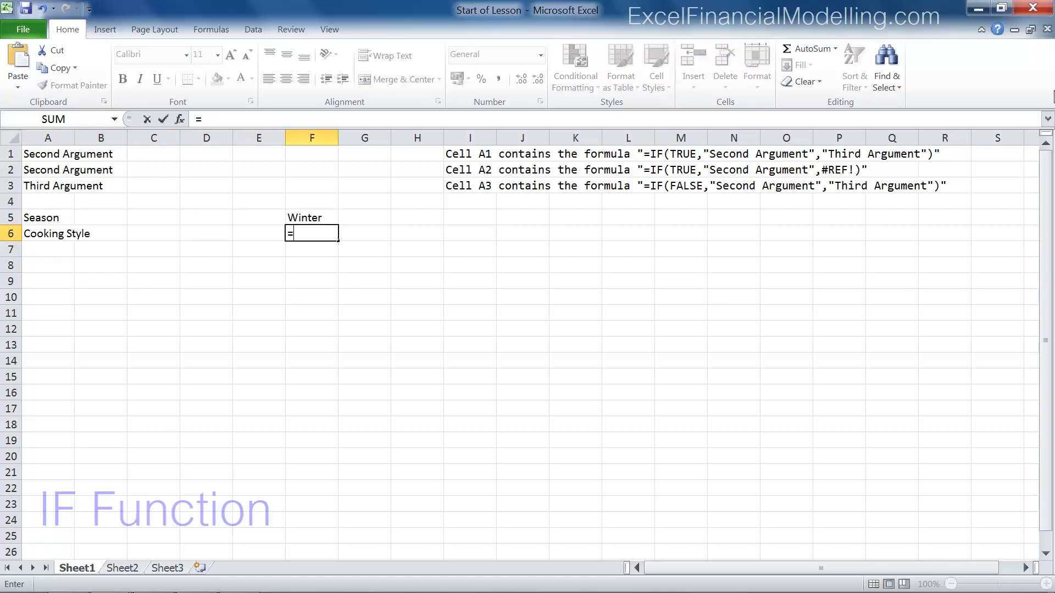
type("IF(")
key("Up")
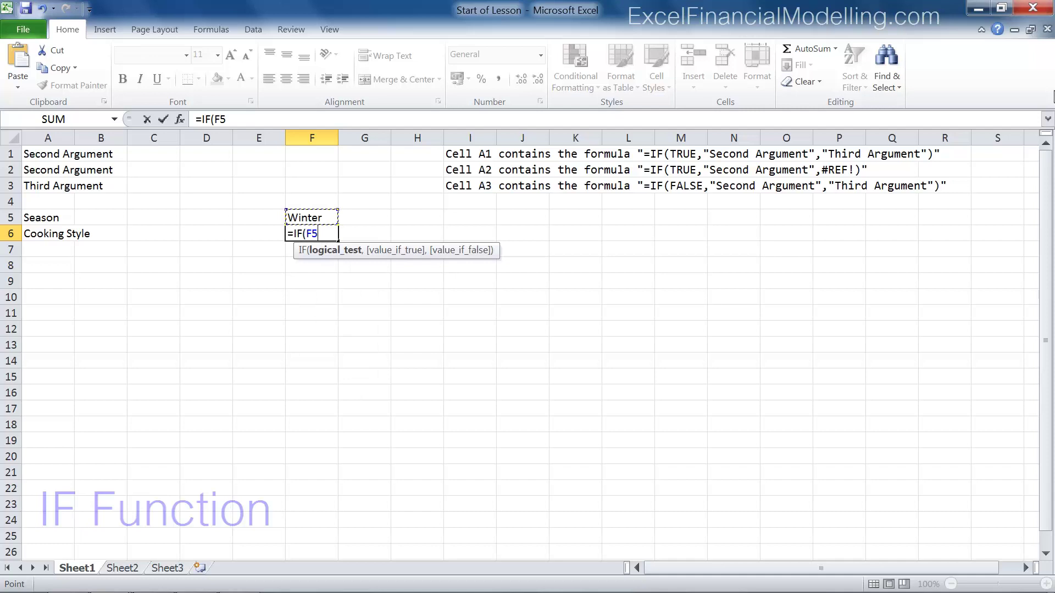
type("=\"Summer")
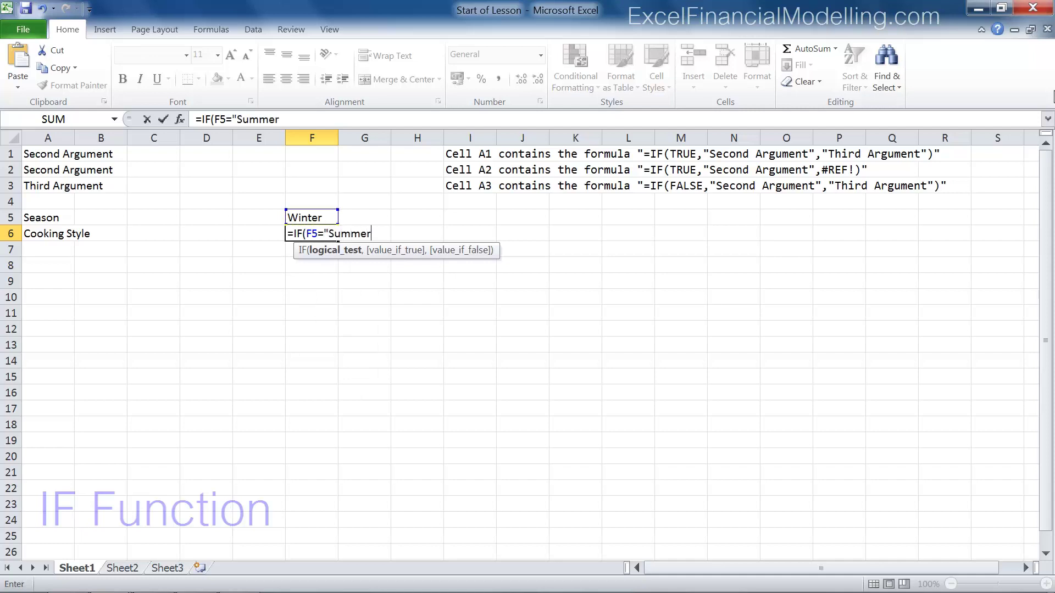
type("\",\"")
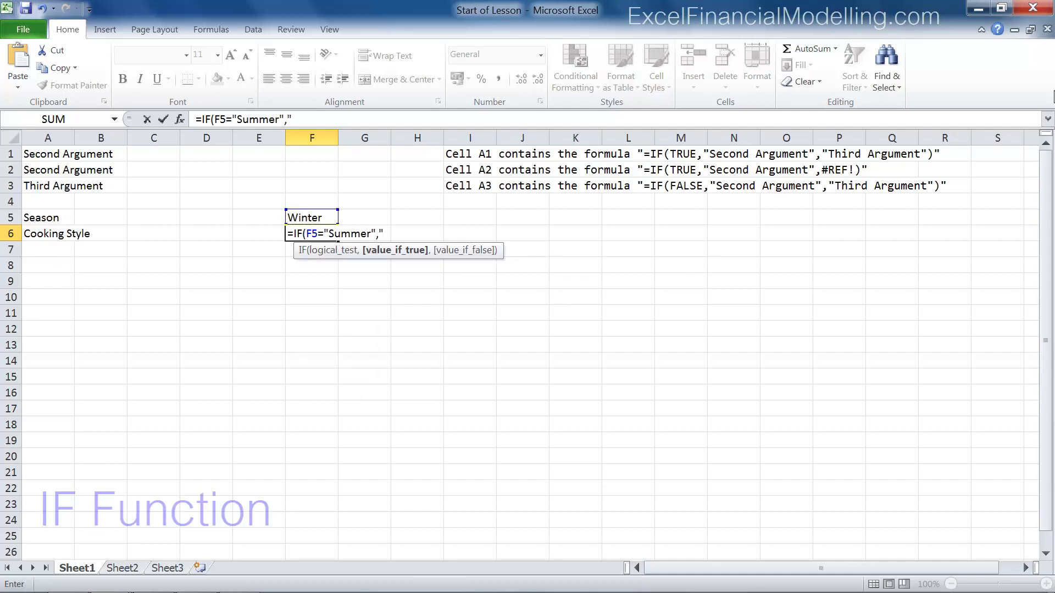
type("Barbecue\"")
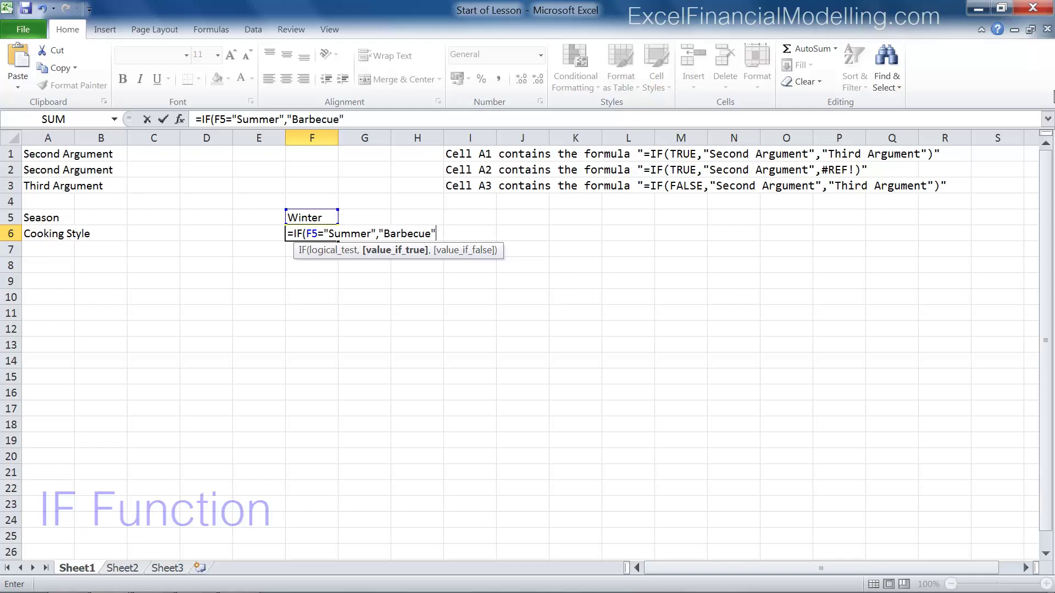
type(",\"Roast")
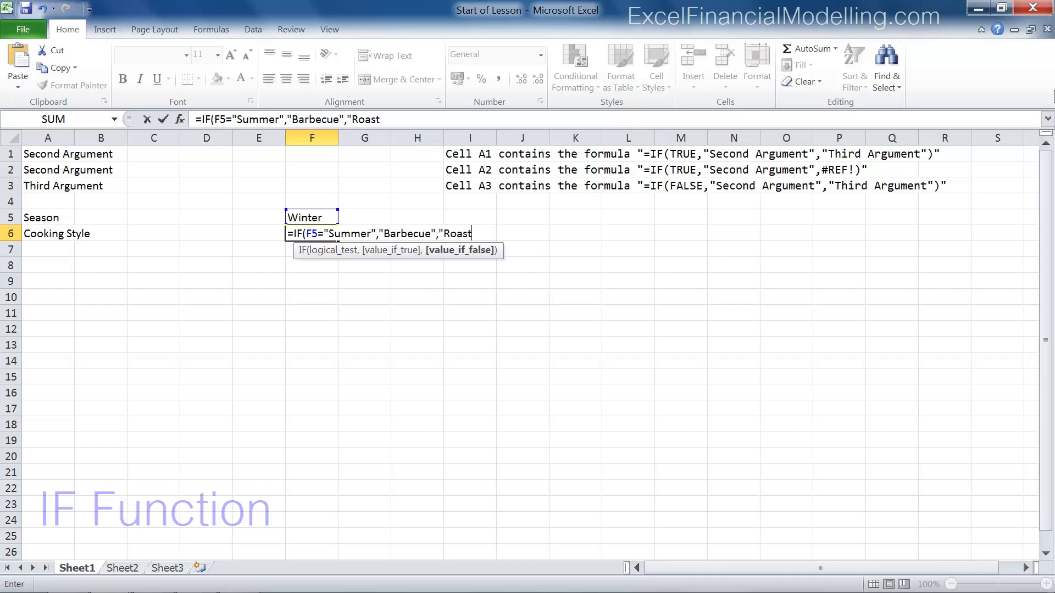
type("\")")
key("Return")
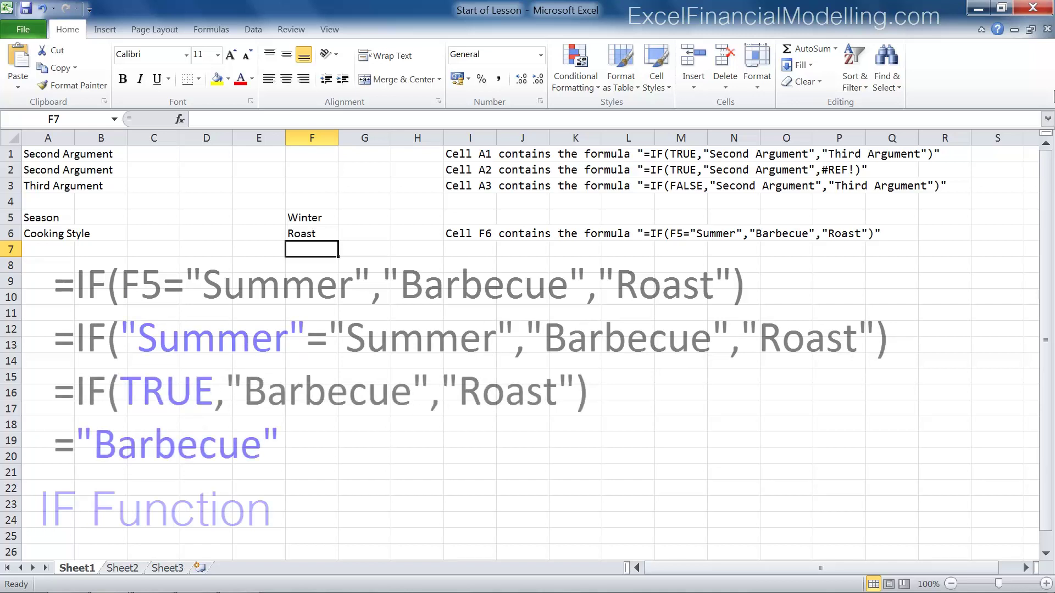
- Change the Season in F5 to Summer so Cooking Style shows Barbecue
left_click(311, 217)
type("Summer")
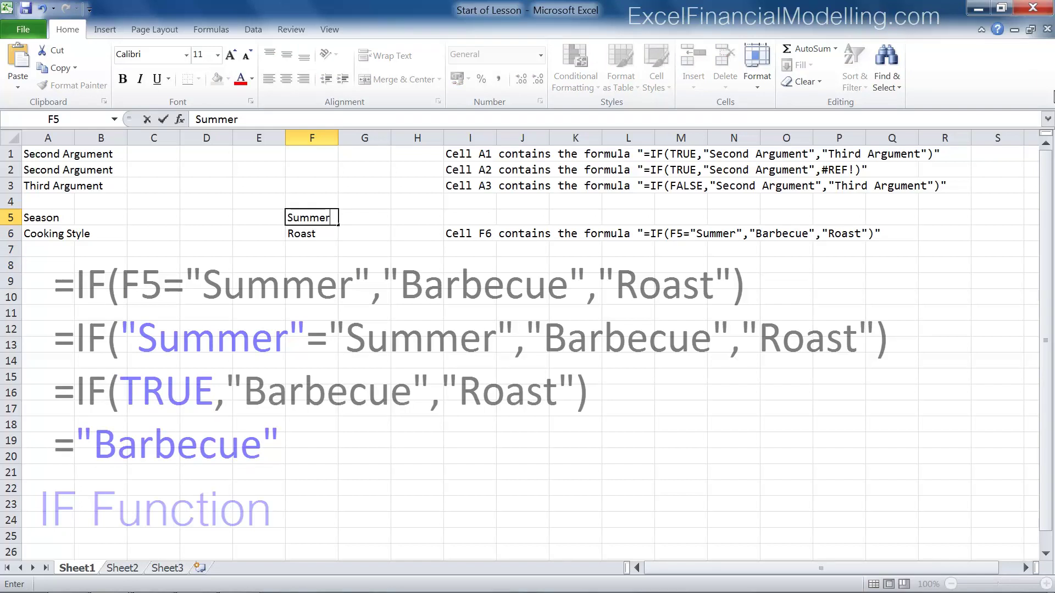
key("shift+Tab")
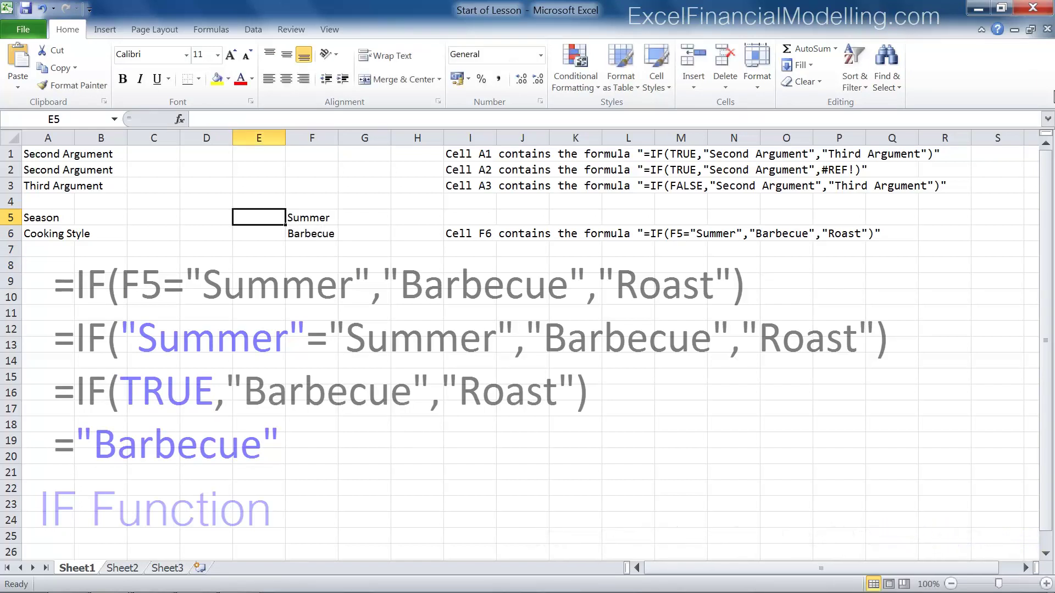
- Add a Temperature (degrees celsius) label in A8 with 35 in F8
key("ctrl+Left")
key("ctrl+Down")
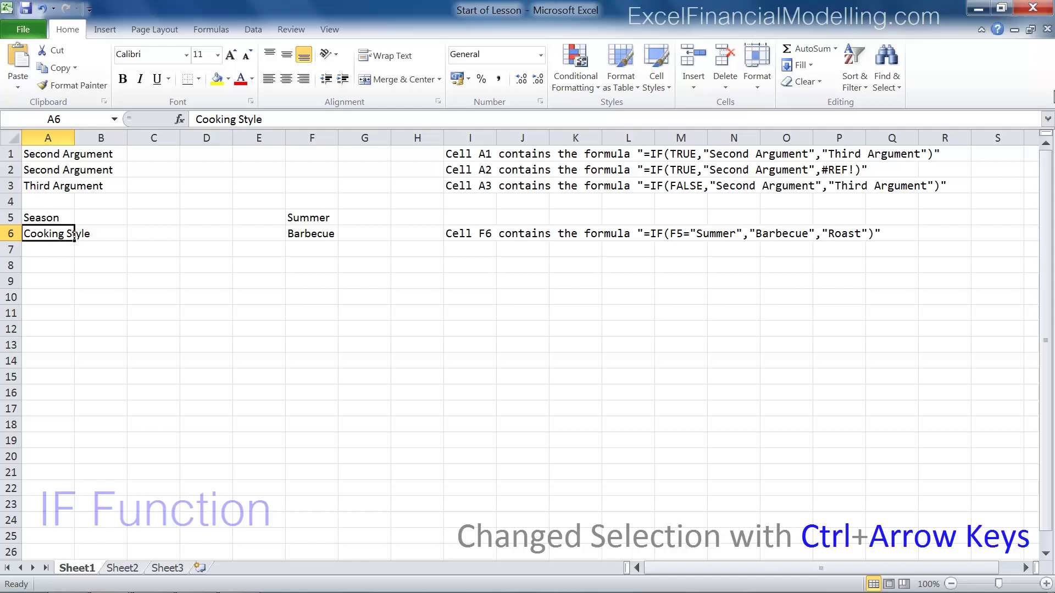
key("Down")
key("Down")
type("Temperature (deg")
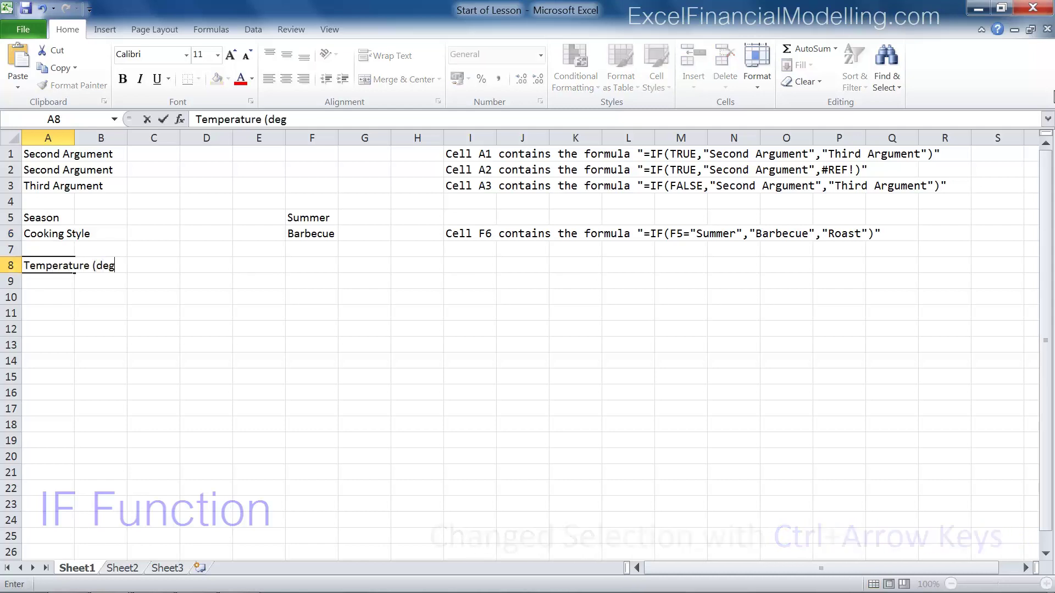
type("rees celsius)")
key("Tab")
key("Tab")
key("Tab")
key("Tab")
key("Tab")
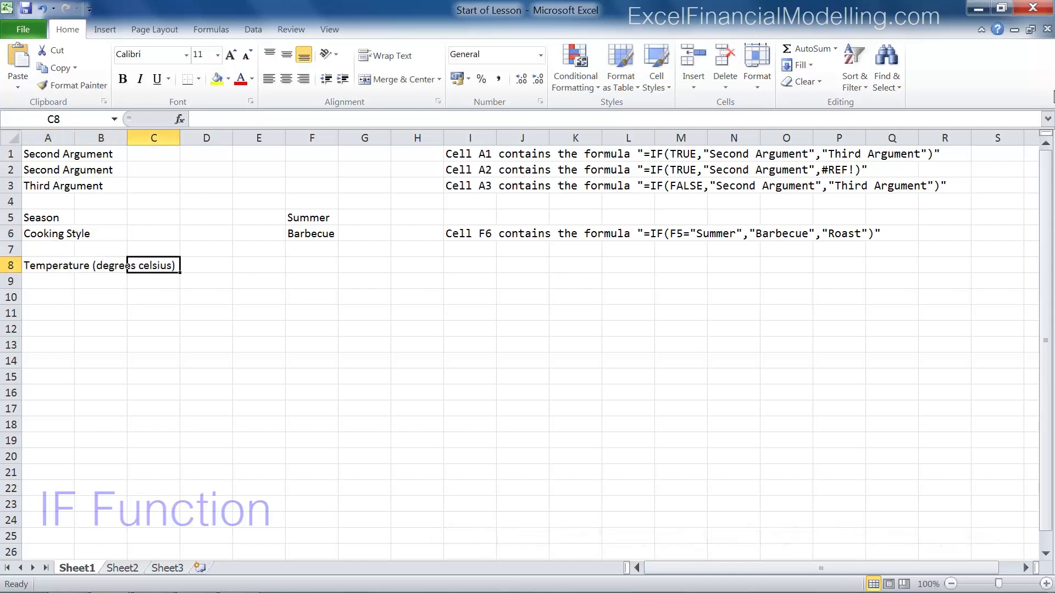
type("35")
key("Return")
- Label A9 Go to work? and enter =IF(AND(F8>-10,F8<40),"Yes, go to work","No, stay home") in F9
type("Go to work?")
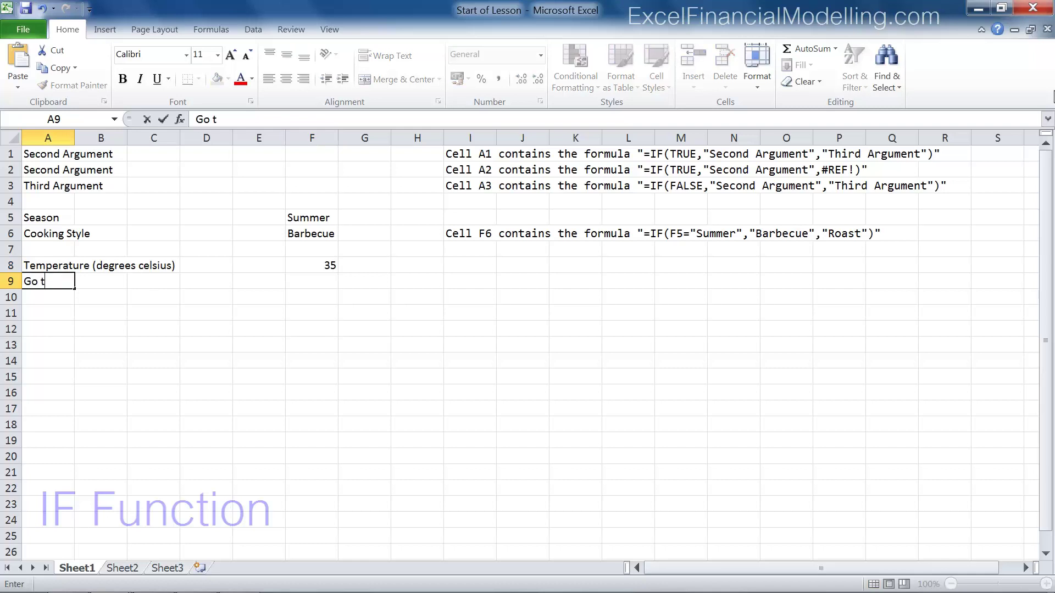
key("Tab")
key("Tab")
key("Tab")
key("Tab")
key("Tab")
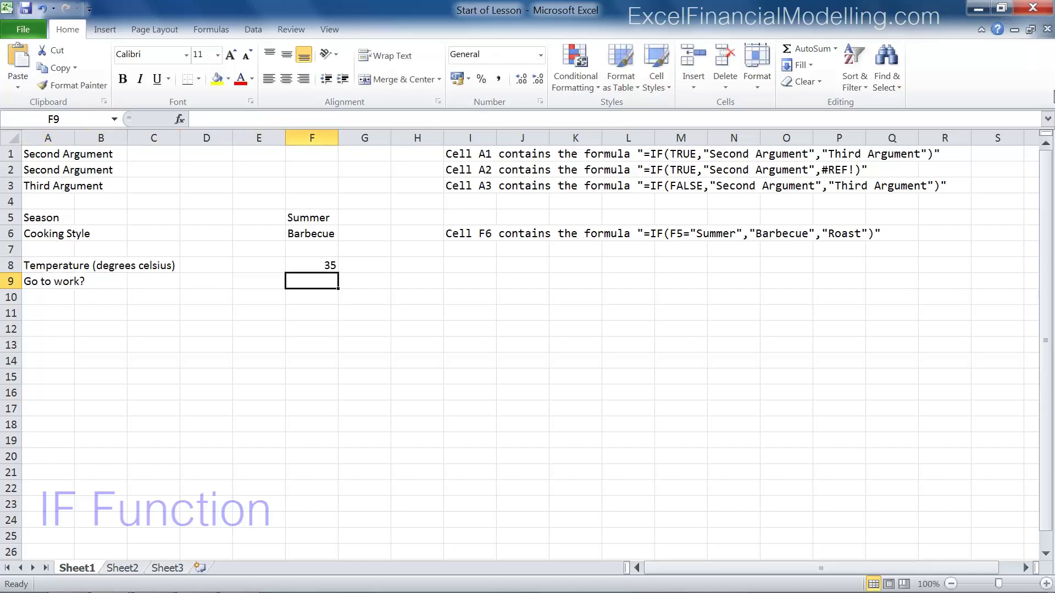
type("=IF(AND(")
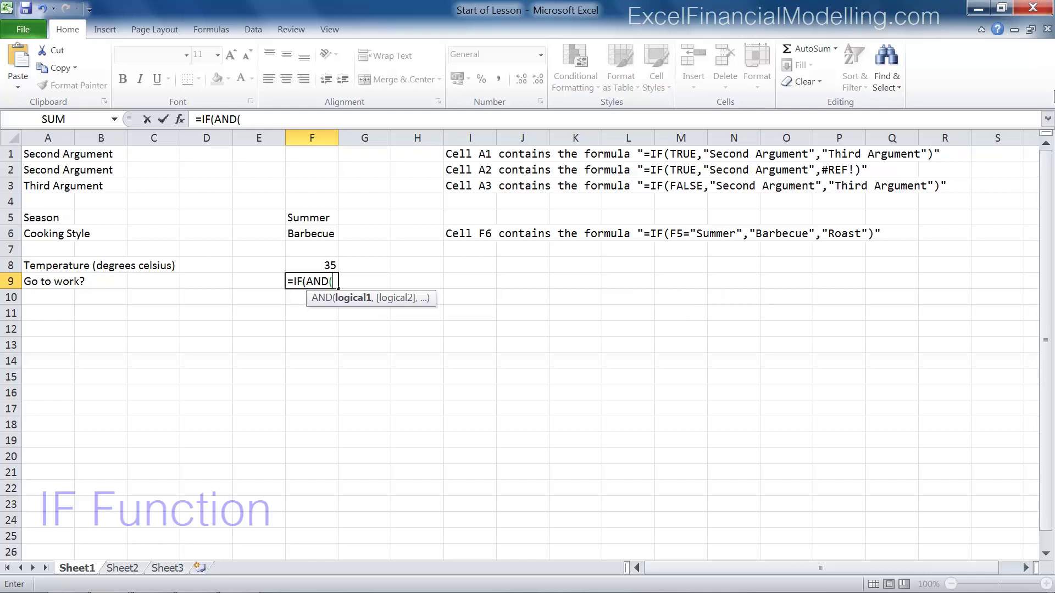
key("Up")
type(">-10,")
key("Up")
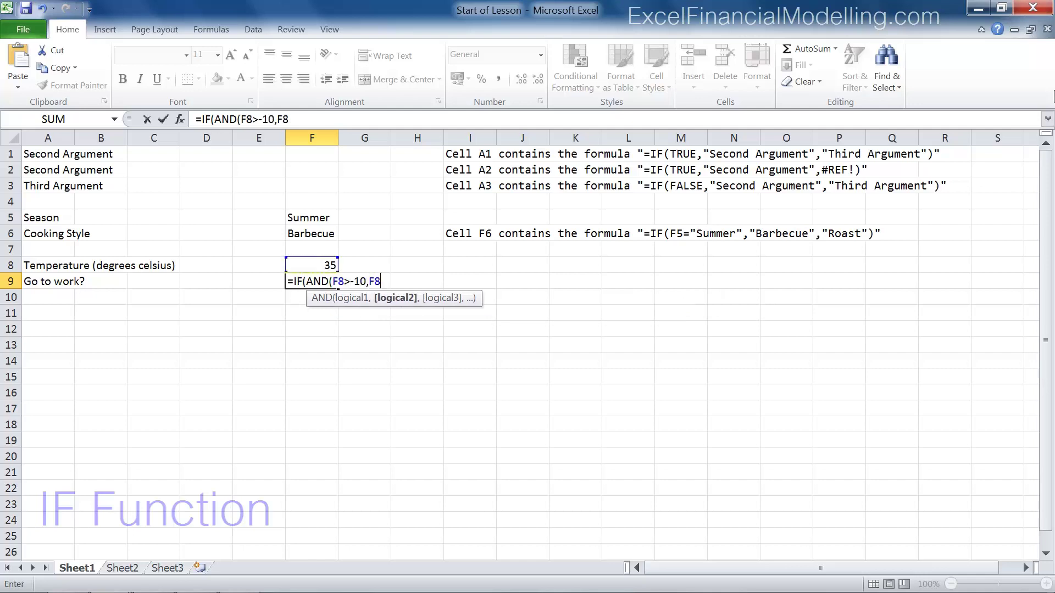
type("<40),\"Y")
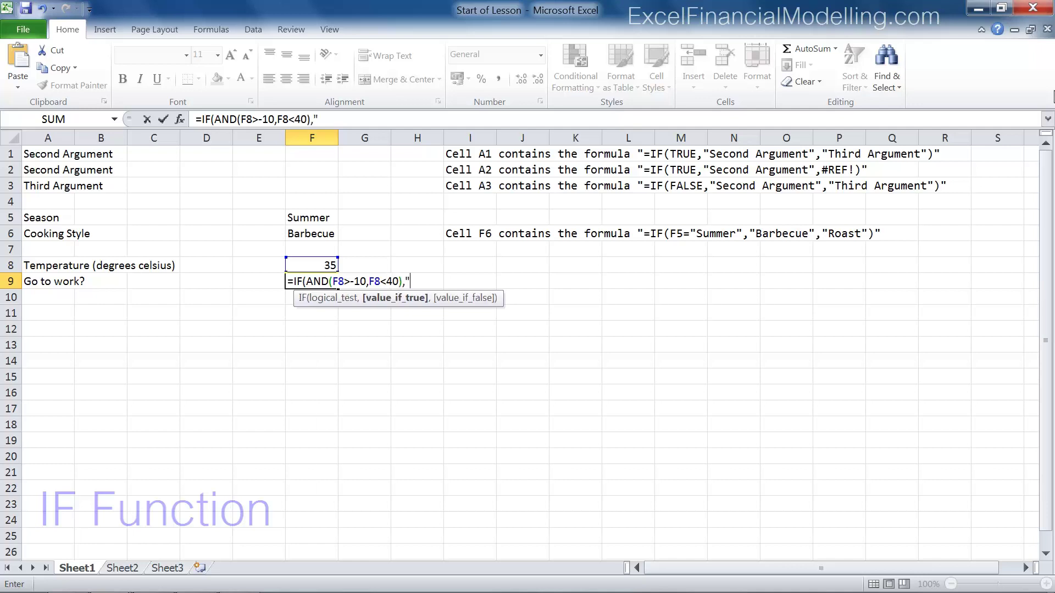
type("es, go to work\"")
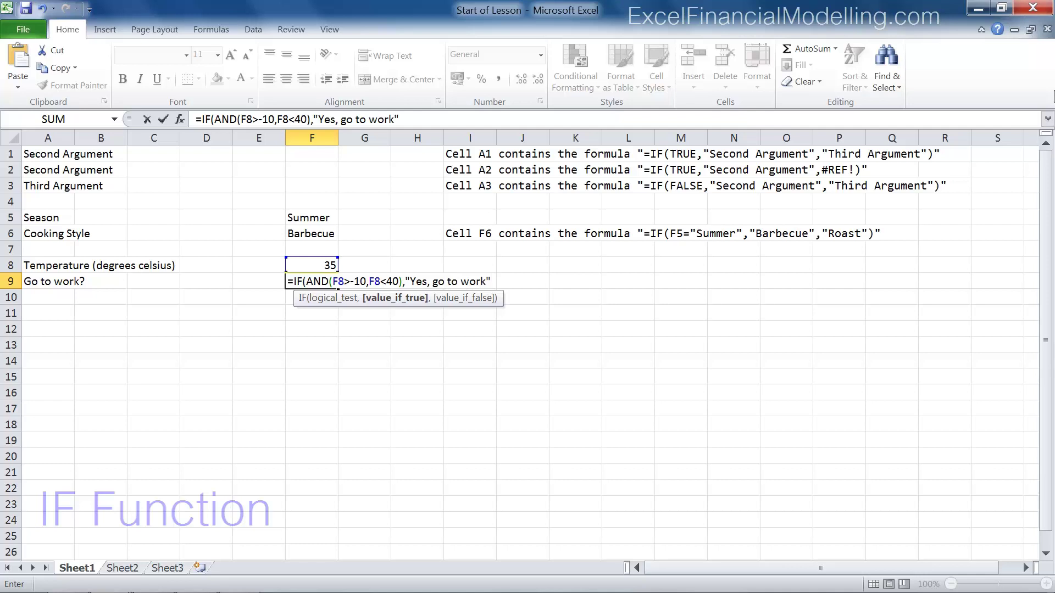
type(",\"")
type("No, st")
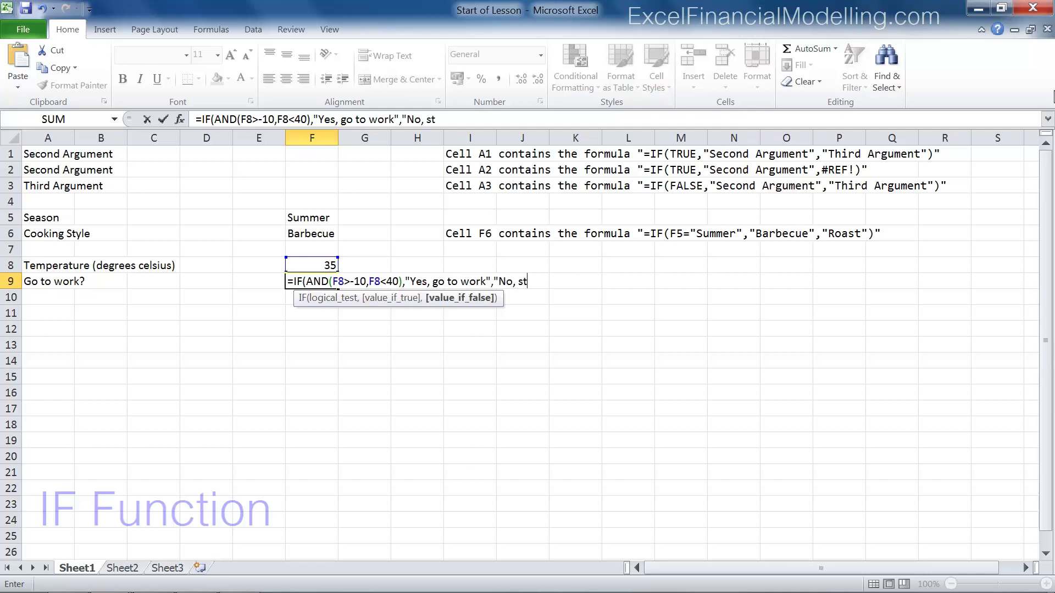
type("ay home\")")
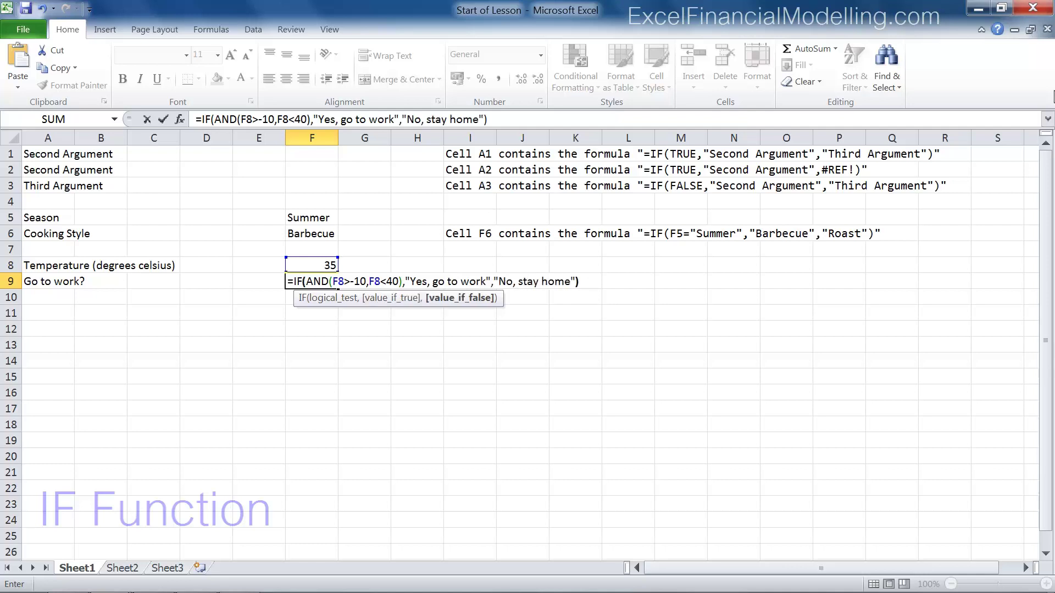
key("shift+Return")
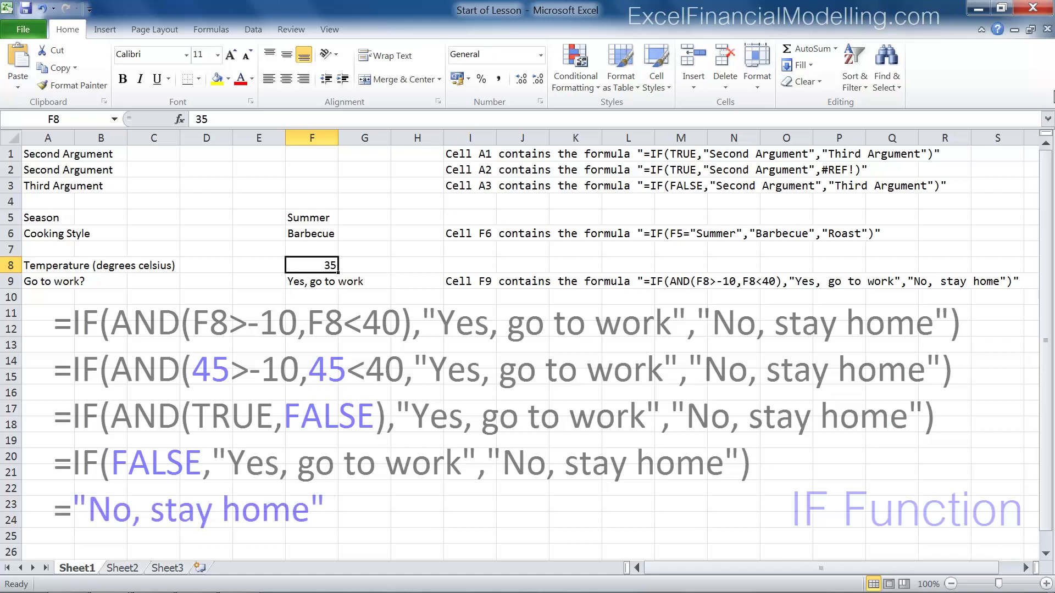
- Change F8's temperature to 45, then edit F9's formula in the formula bar
type("45")
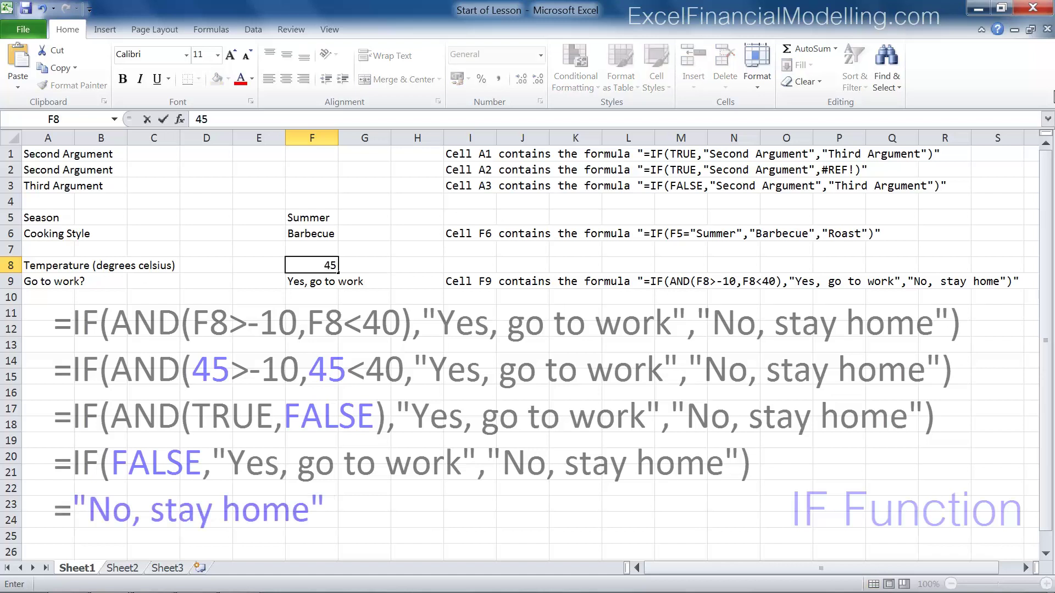
key("Tab")
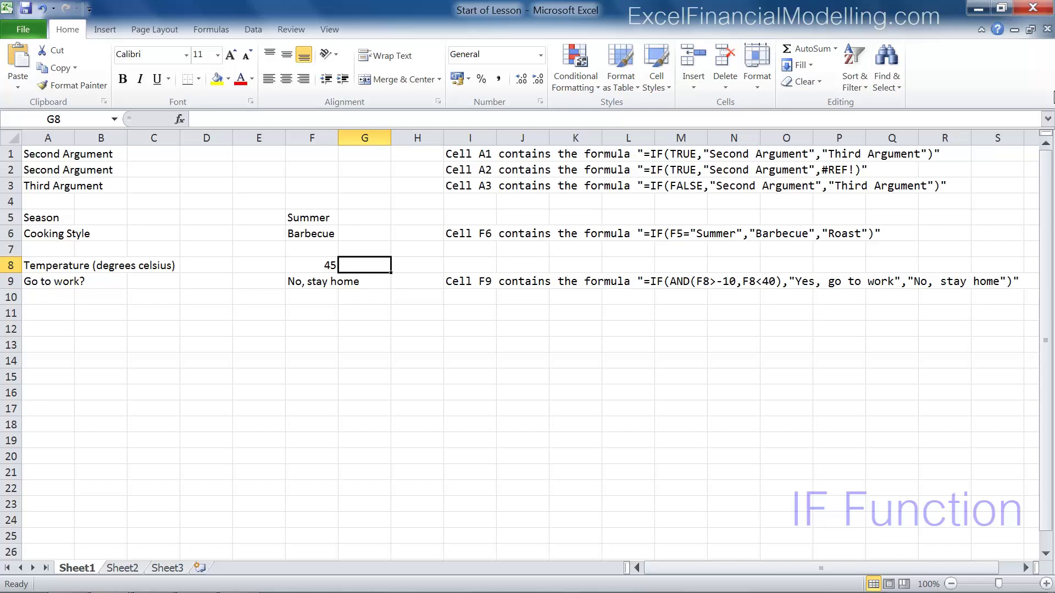
left_click(321, 279)
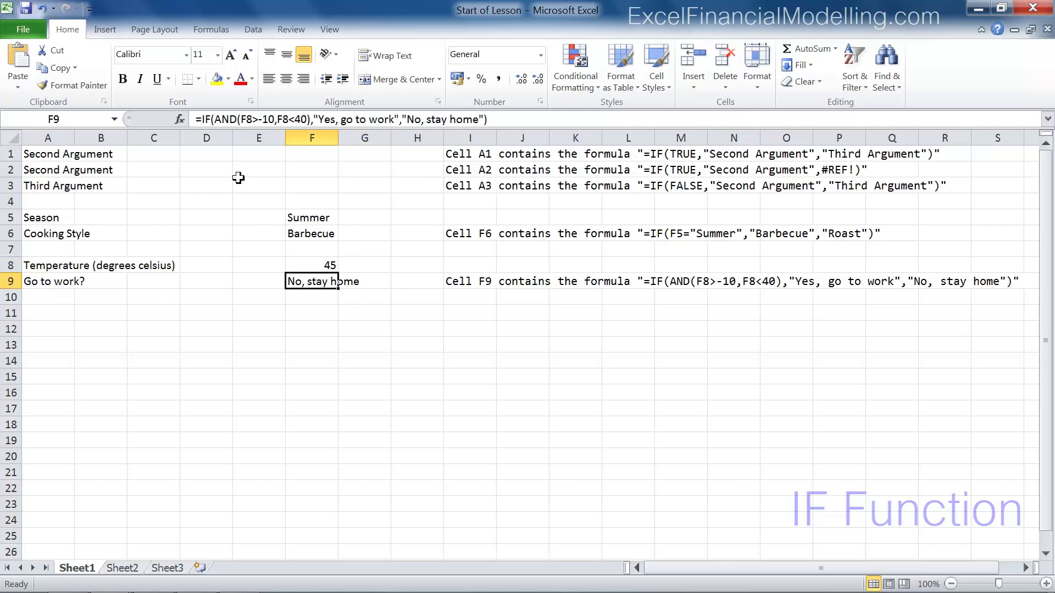
left_click(204, 119)
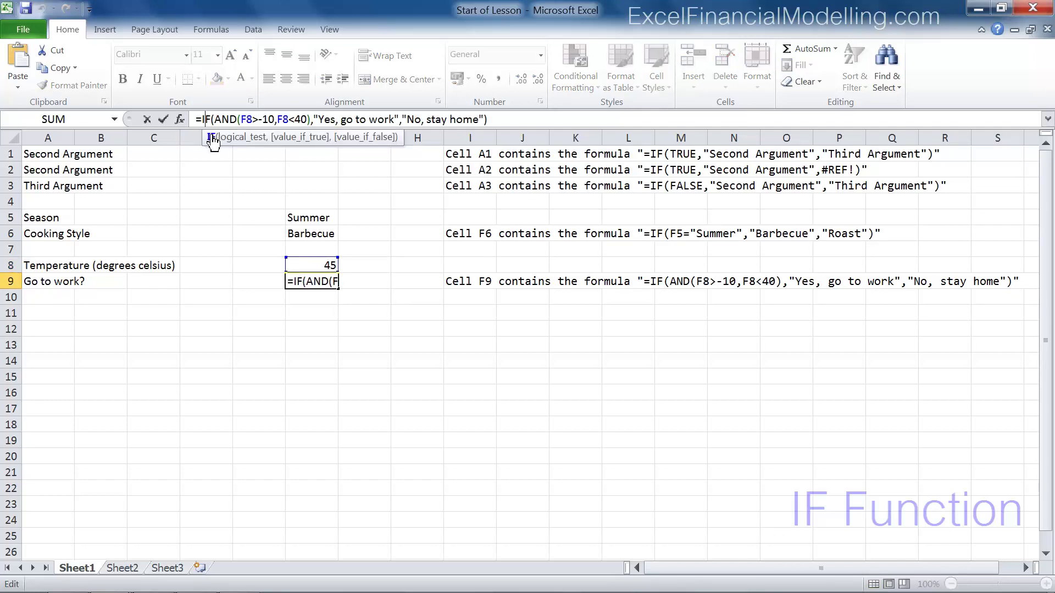
- Open the IF function help article from the tooltip and maximize the Help window
left_click(212, 138)
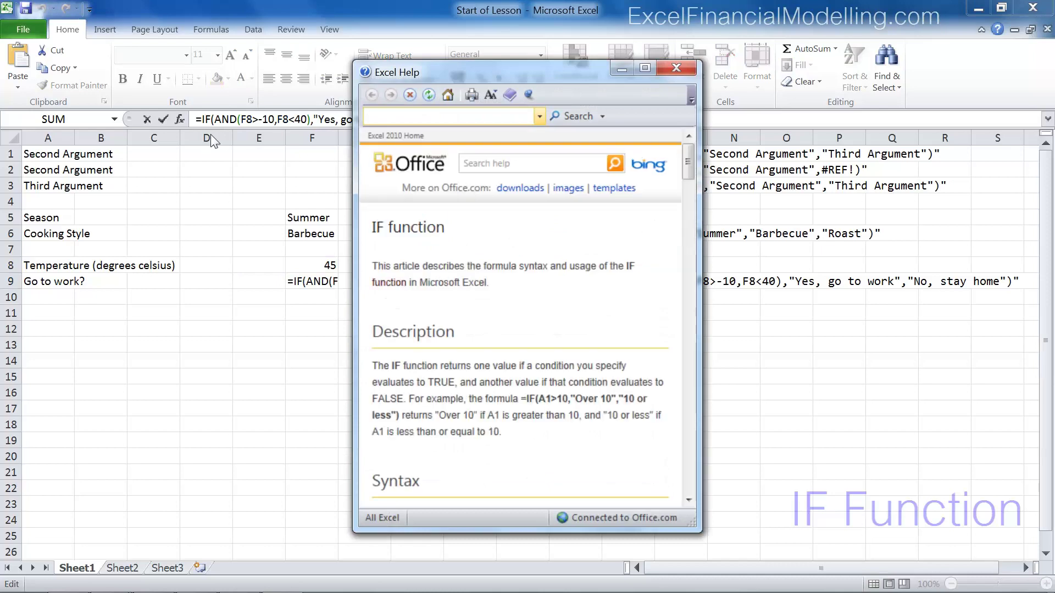
left_click(643, 69)
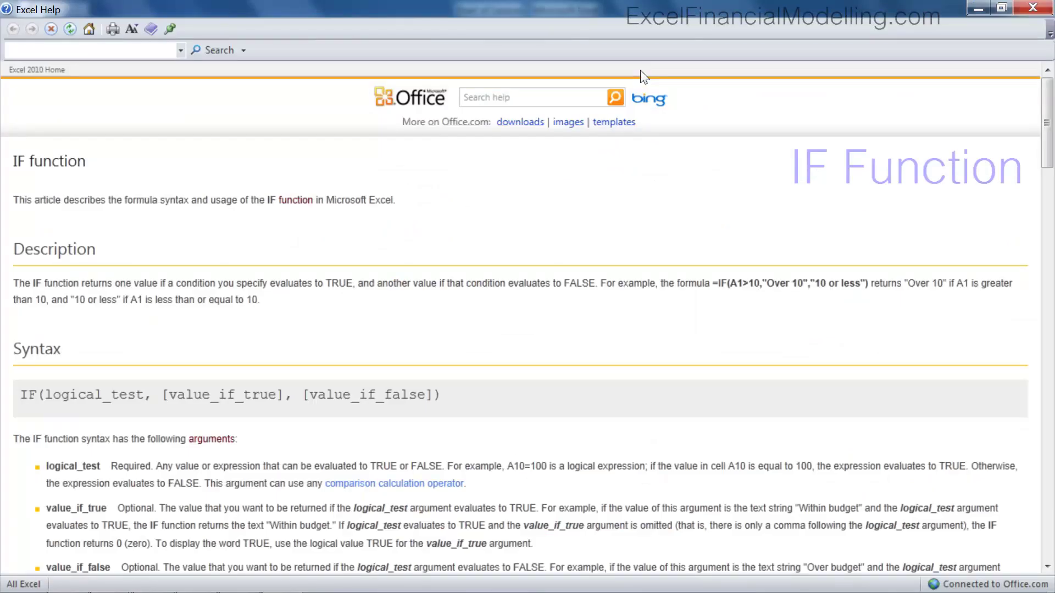